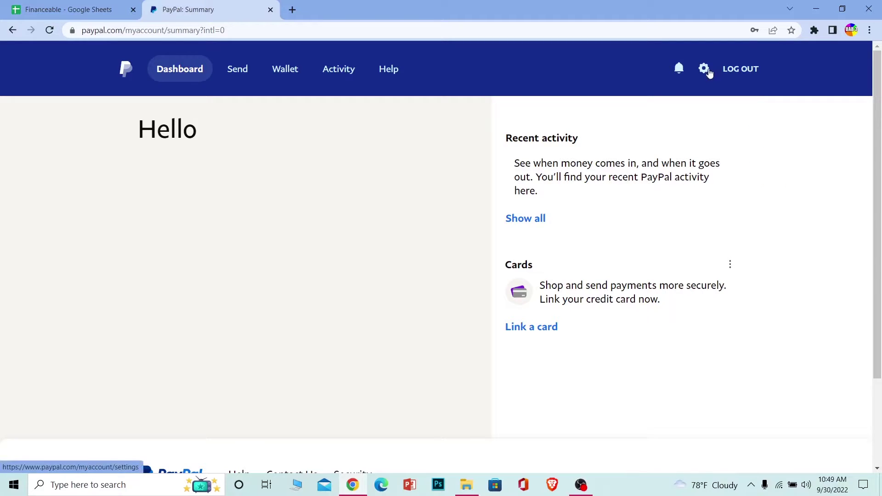
# Step: Open PayPal's account settings page from the Settings gear on the dashboard
pyautogui.click(704, 70)
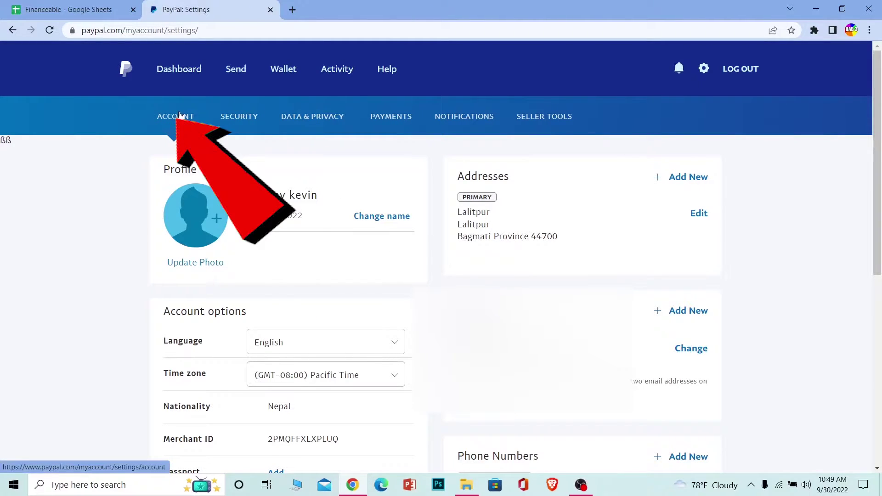
pyautogui.scroll(-5, 403, 151)
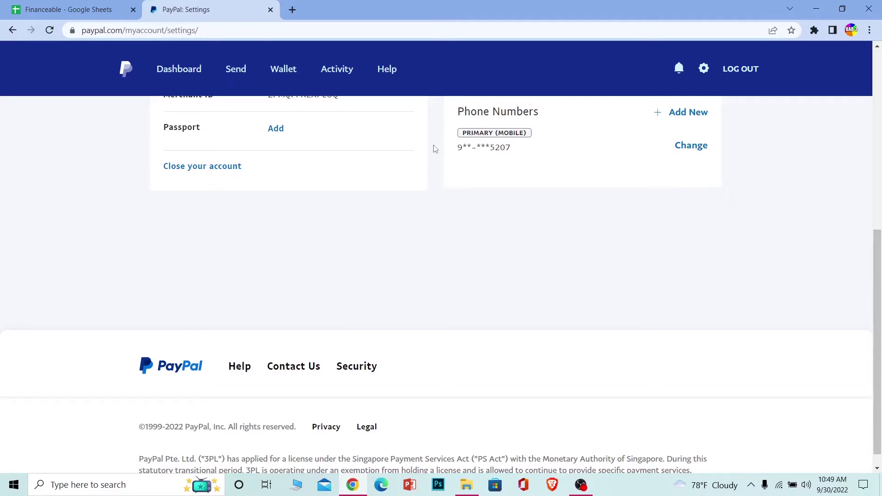
pyautogui.moveTo(457, 151); pyautogui.dragTo(528, 189)
pyautogui.click(529, 188)
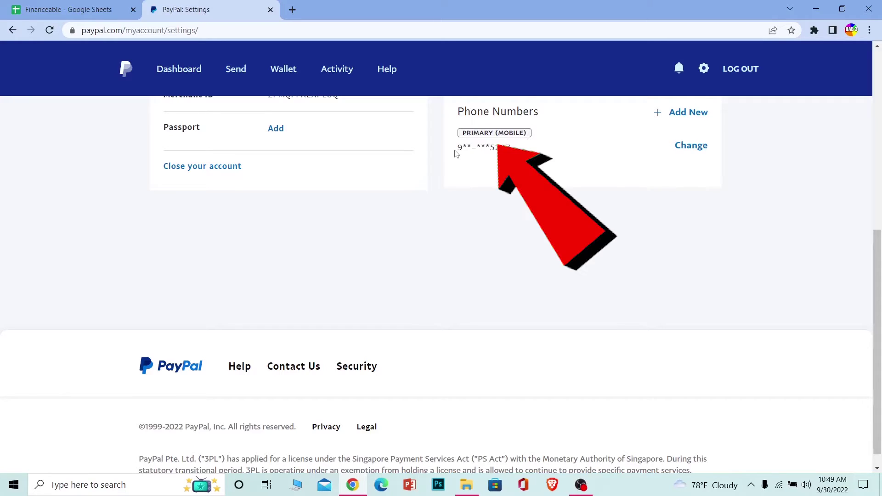
pyautogui.moveTo(455, 152); pyautogui.dragTo(482, 135)
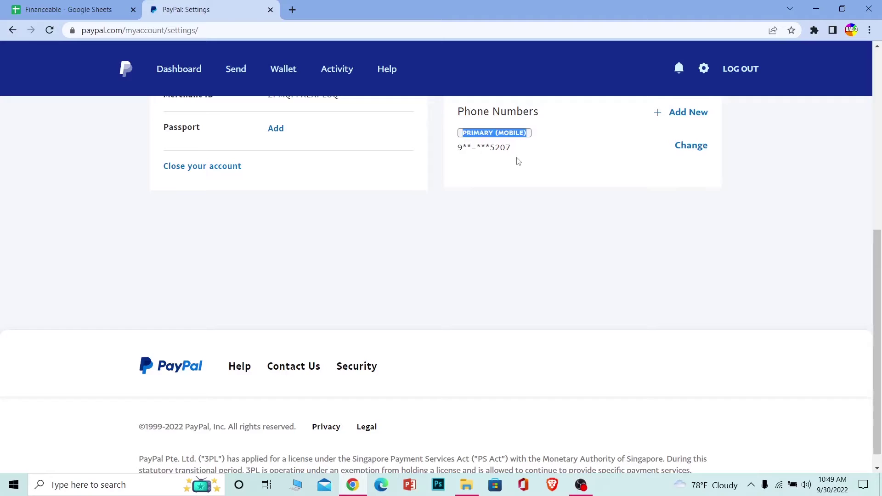
pyautogui.click(519, 161)
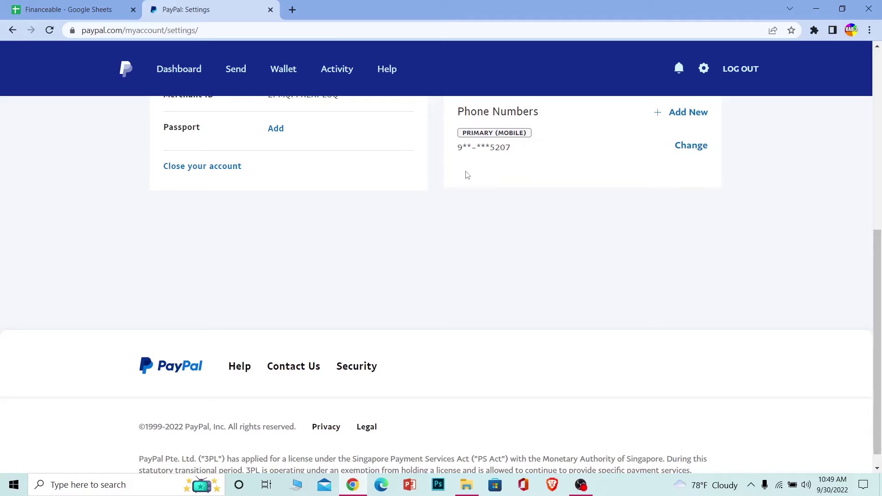
# Step: Start a new phone number under Phone Numbers and focus the empty Phone Number field
pyautogui.click(689, 112)
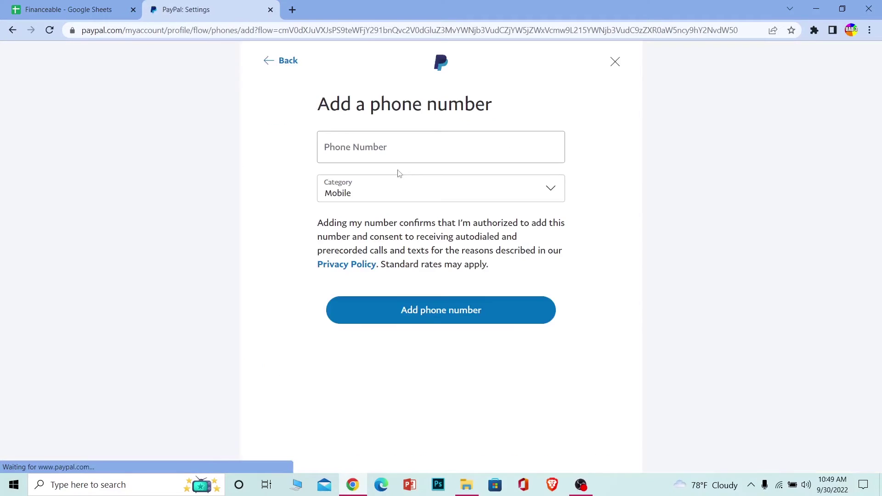
pyautogui.click(398, 143)
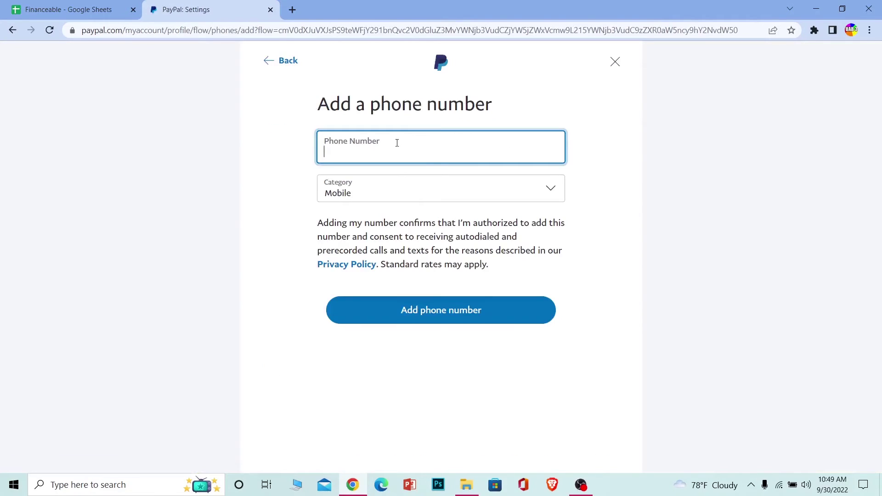